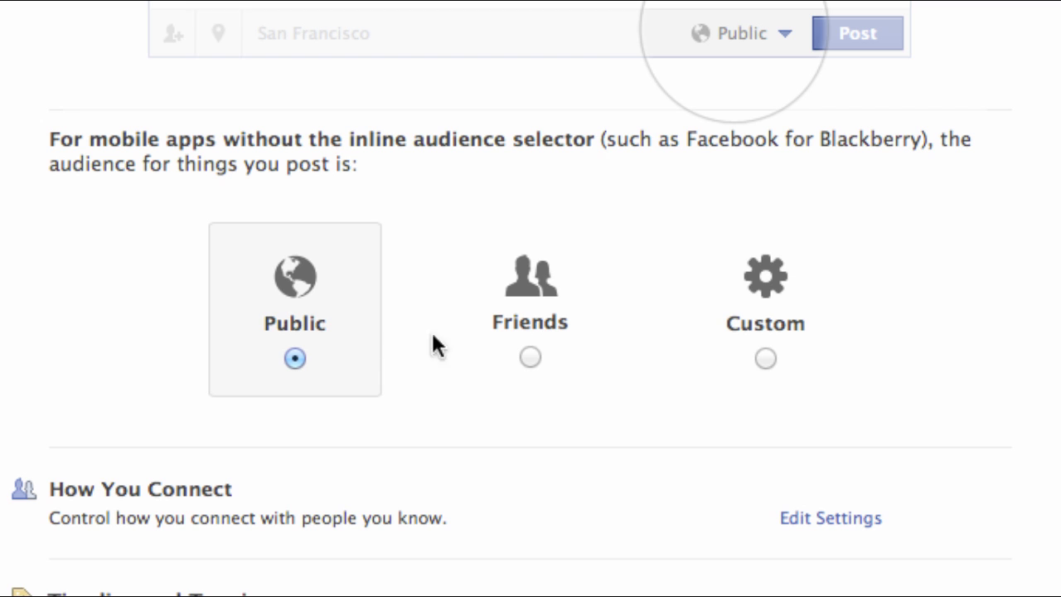
- Set the mobile-app post audience to Custom and review the Custom Privacy options
click(765, 358)
click(701, 203)
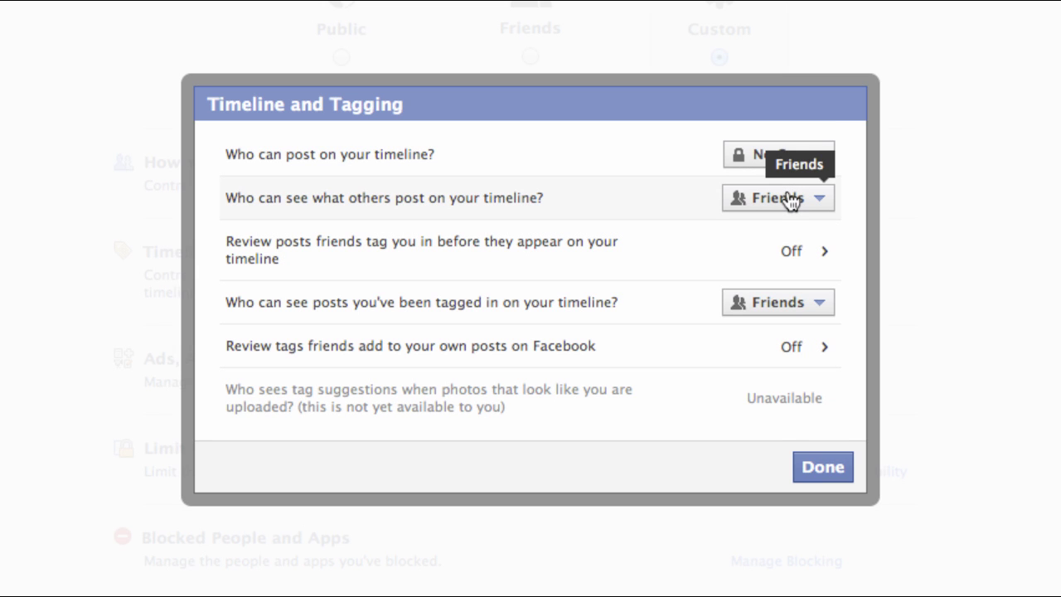
- Open the 'Review posts friends tag you in' setting and view its Enabled/Disabled options
click(823, 257)
click(816, 174)
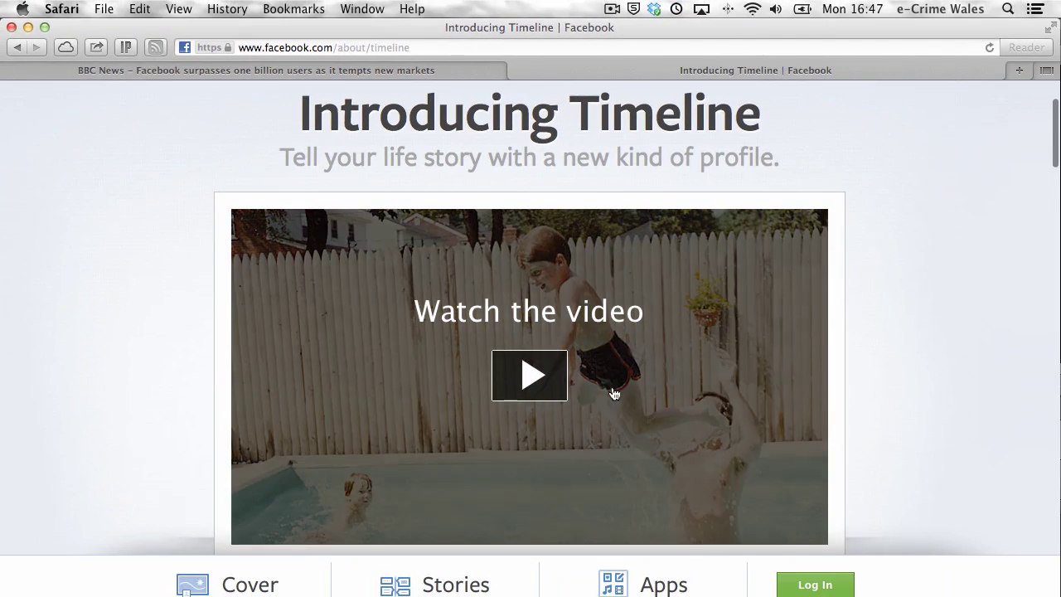
- Play the Introducing Timeline video
click(533, 381)
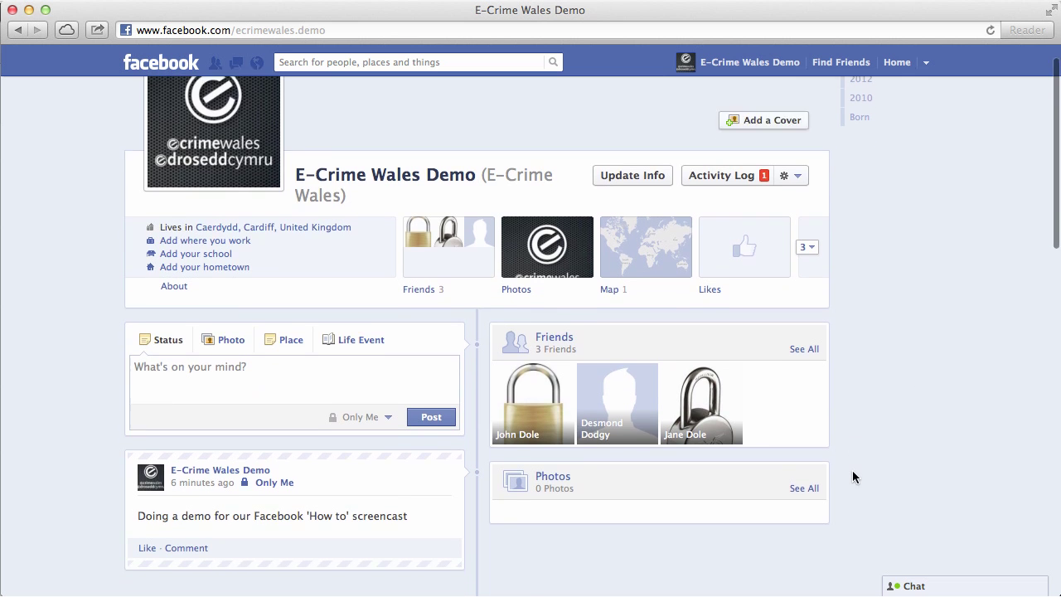
- Write 'I'm bored - talk to me....' in the group post box and add friend tagging
scroll(852, 470, down, 3)
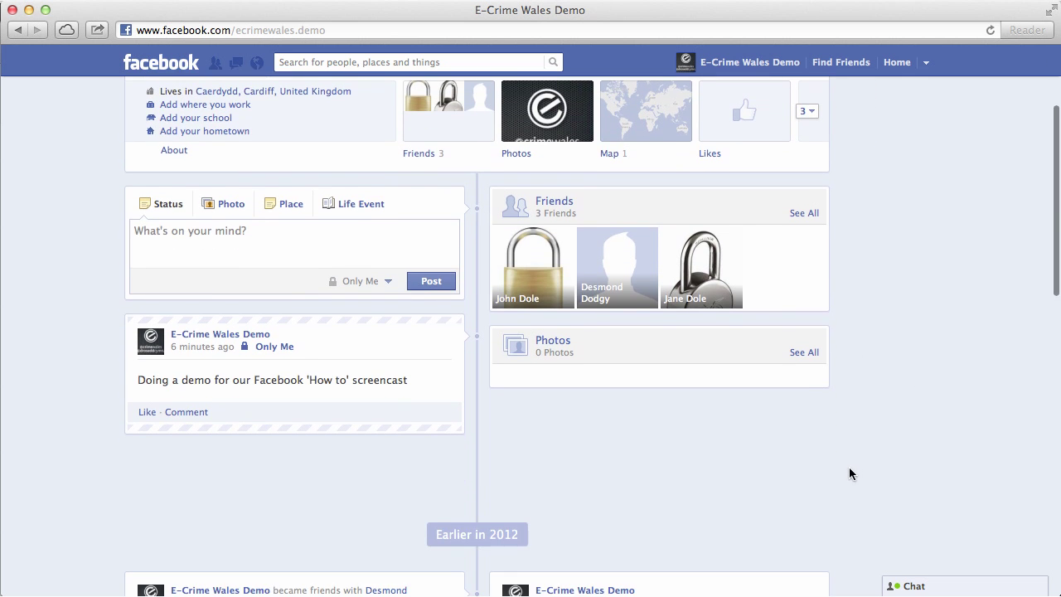
scroll(849, 468, down, 8)
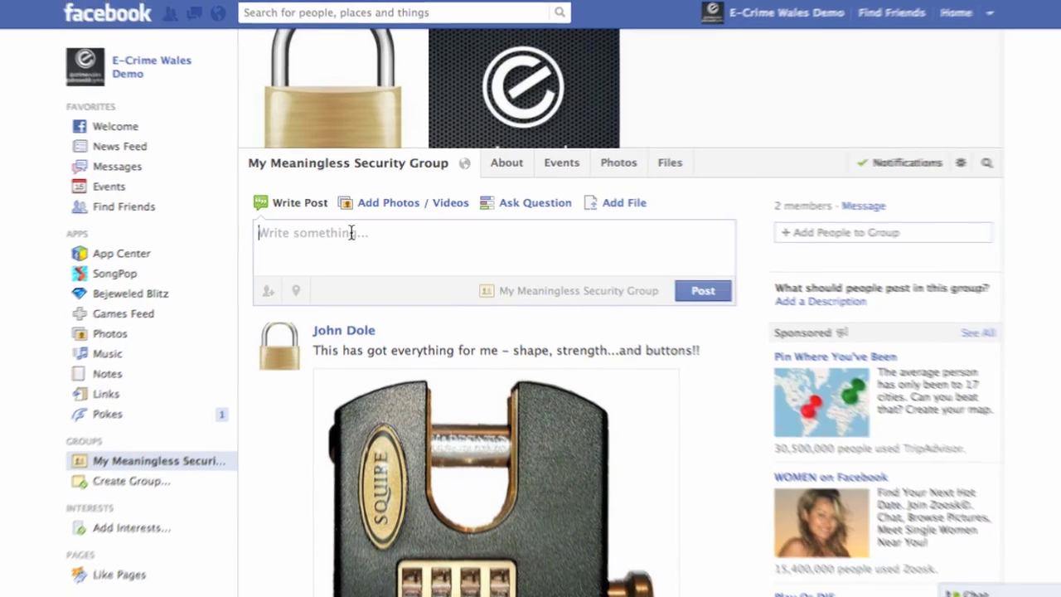
text(I'm b)
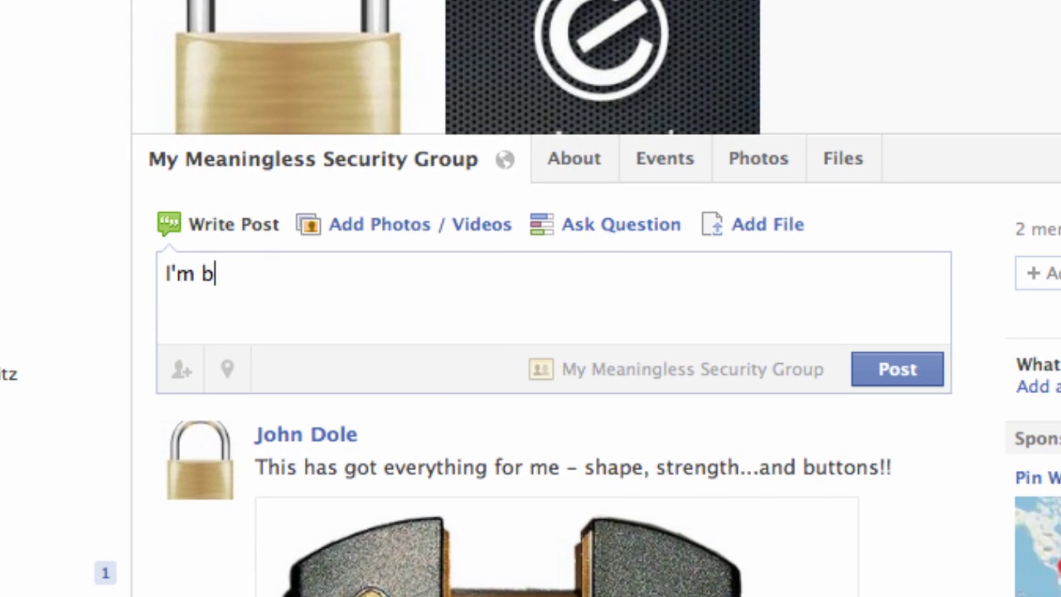
text(ored - talk to me....)
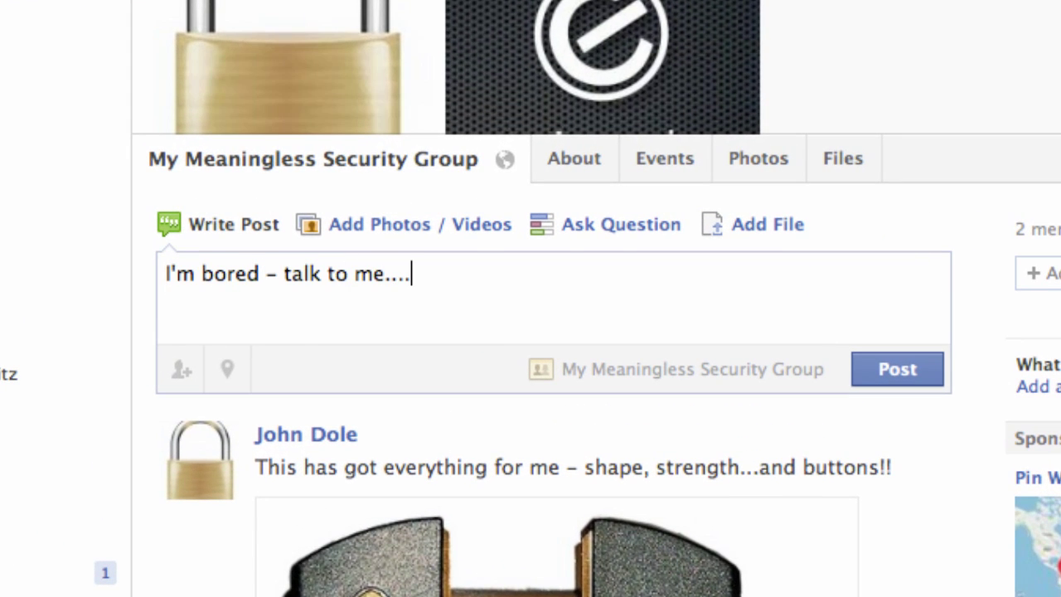
click(184, 370)
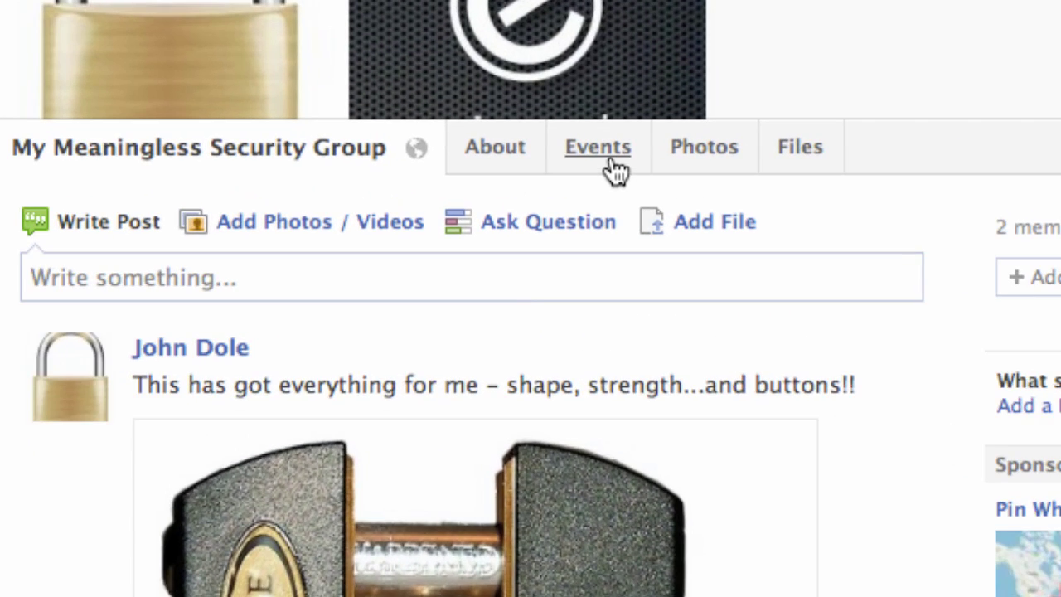
- Create group event 'My boring event', details 'In the pub', at Millennium Stadium, Cardiff, set Public
click(614, 170)
click(833, 230)
text(My boring event)
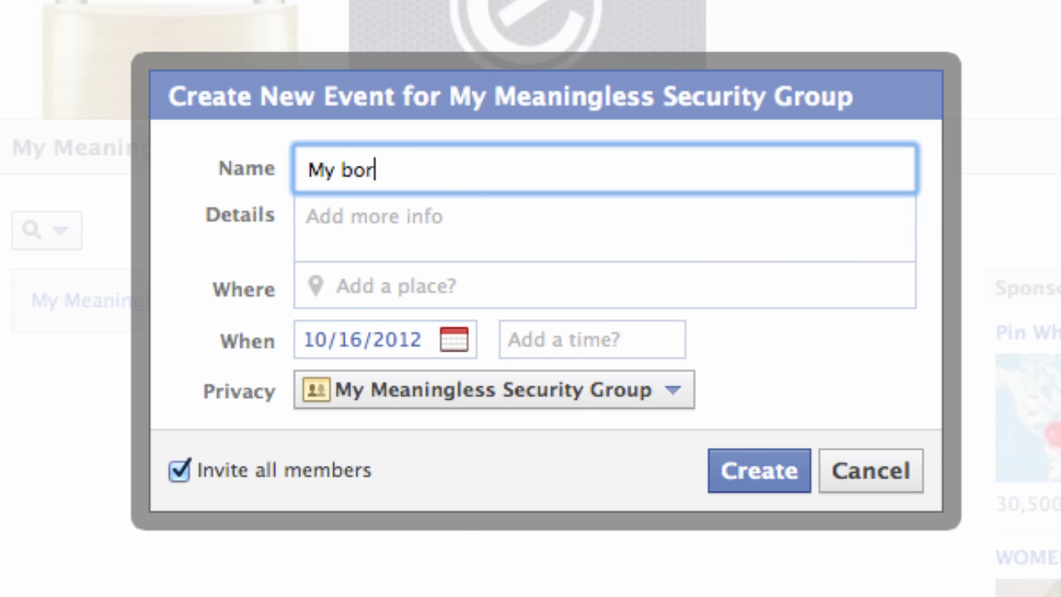
key(Tab)
text(In the pub)
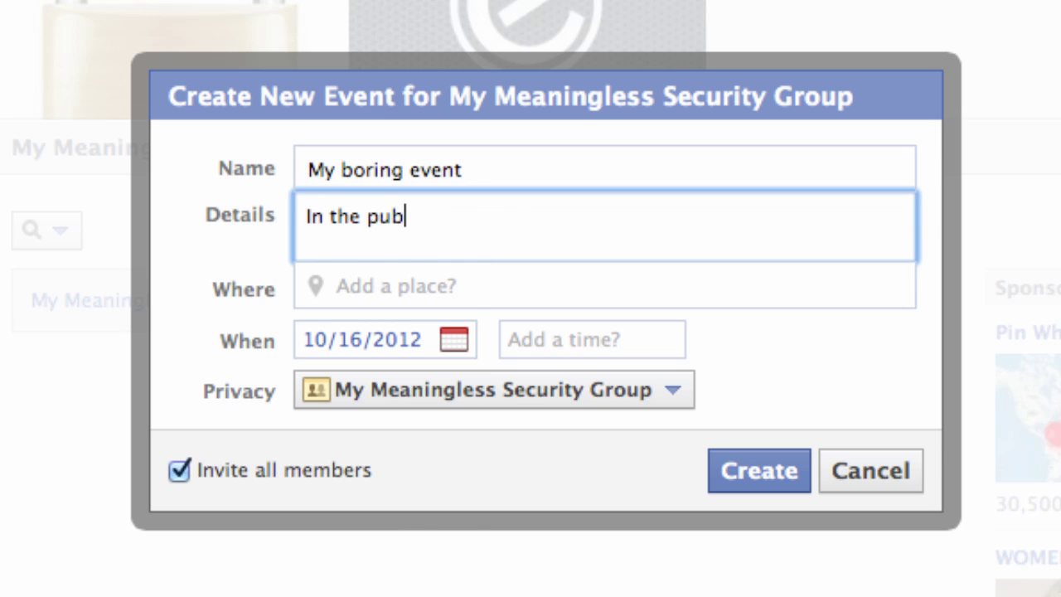
key(Tab)
text(Cardiff)
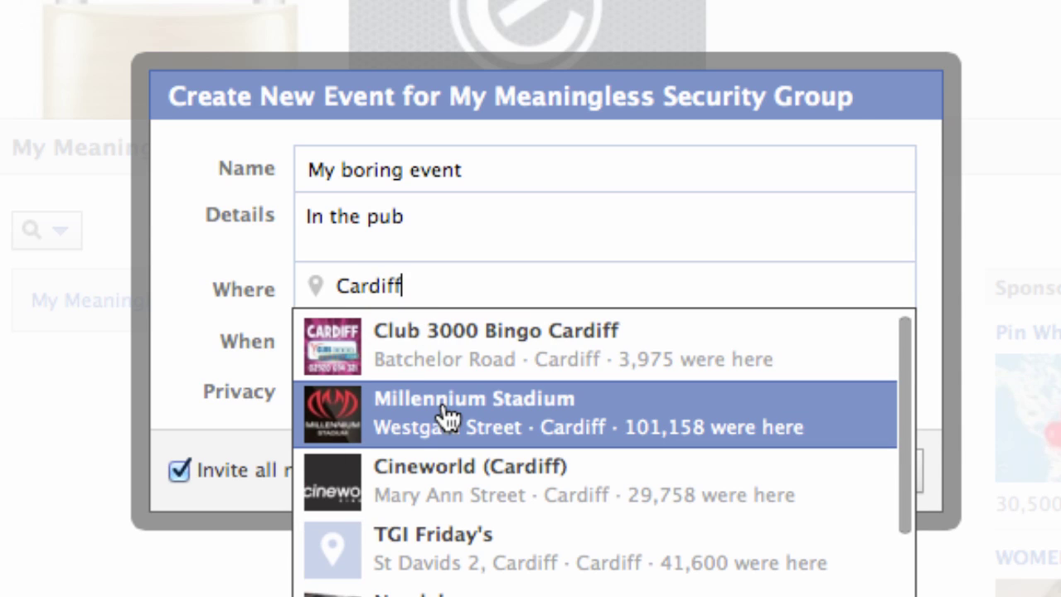
click(448, 417)
click(667, 396)
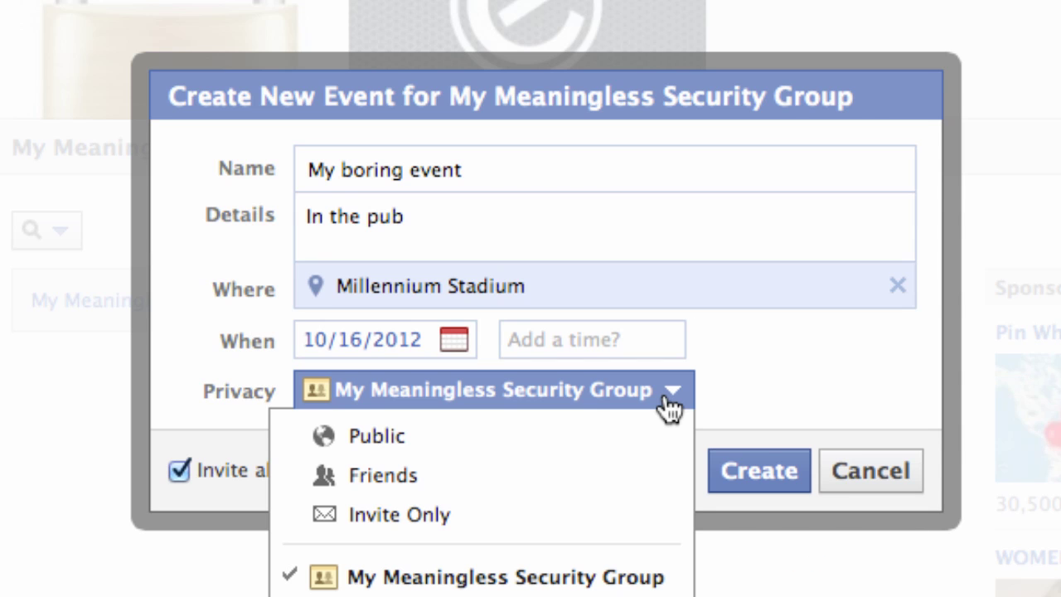
click(648, 436)
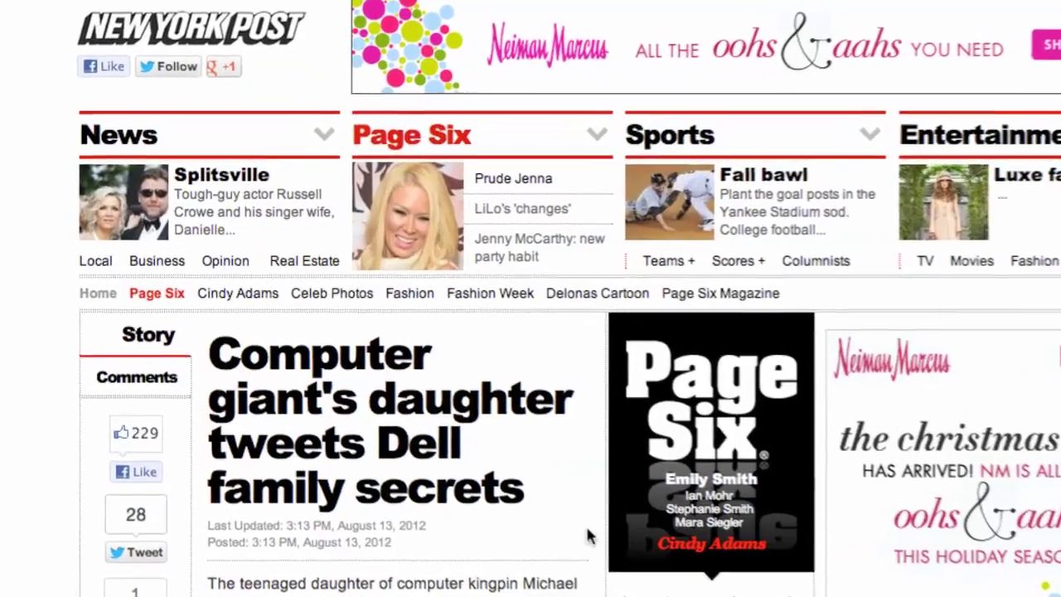
- Scroll through the Dell family news article and the Mashable oversharing tips
scroll(531, 298, down, 5)
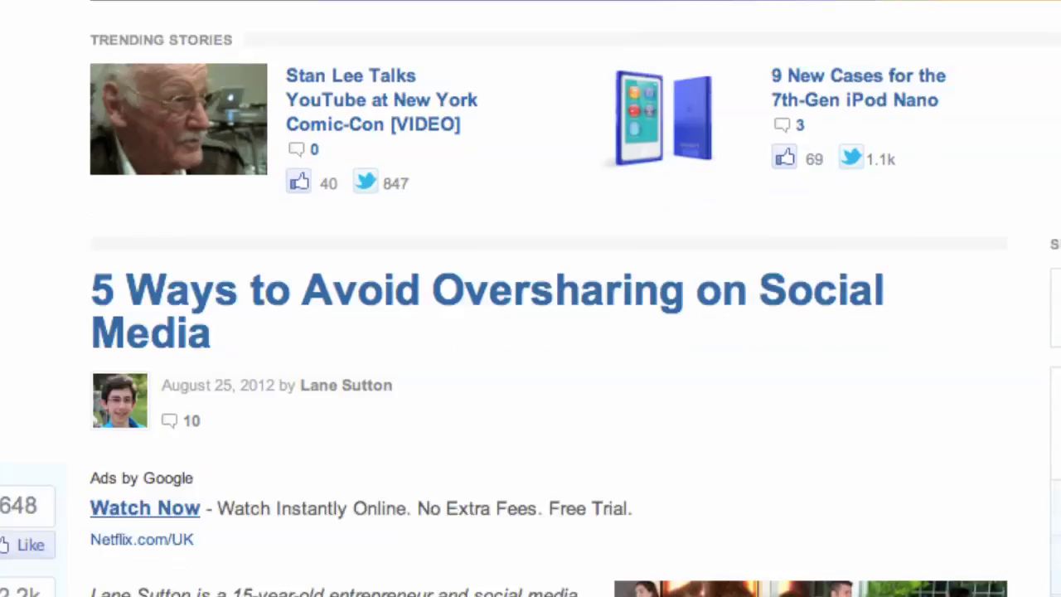
scroll(530, 298, down, 2)
scroll(530, 299, down, 8)
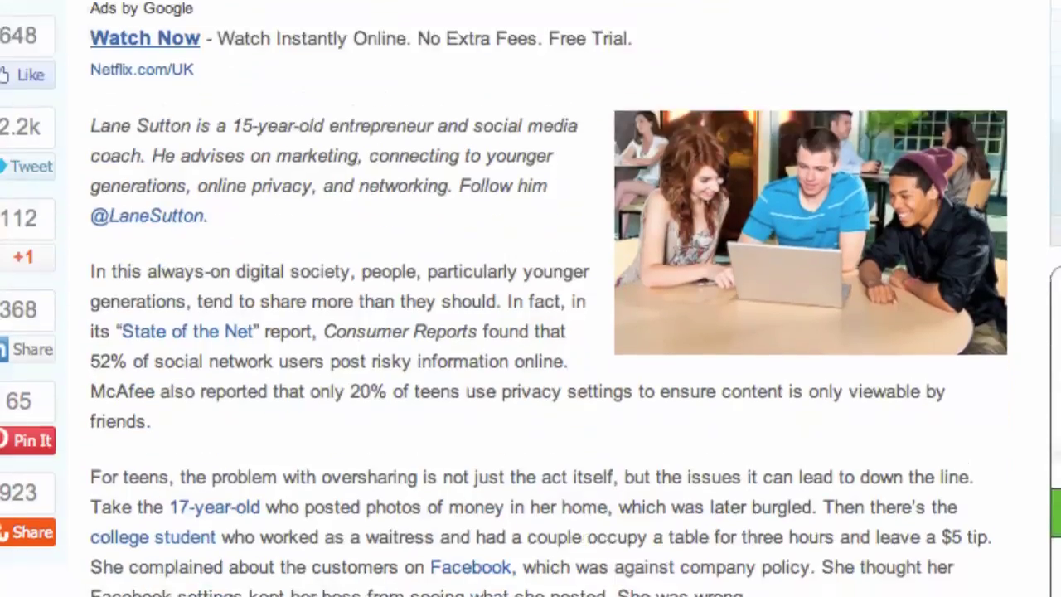
scroll(530, 298, down, 6)
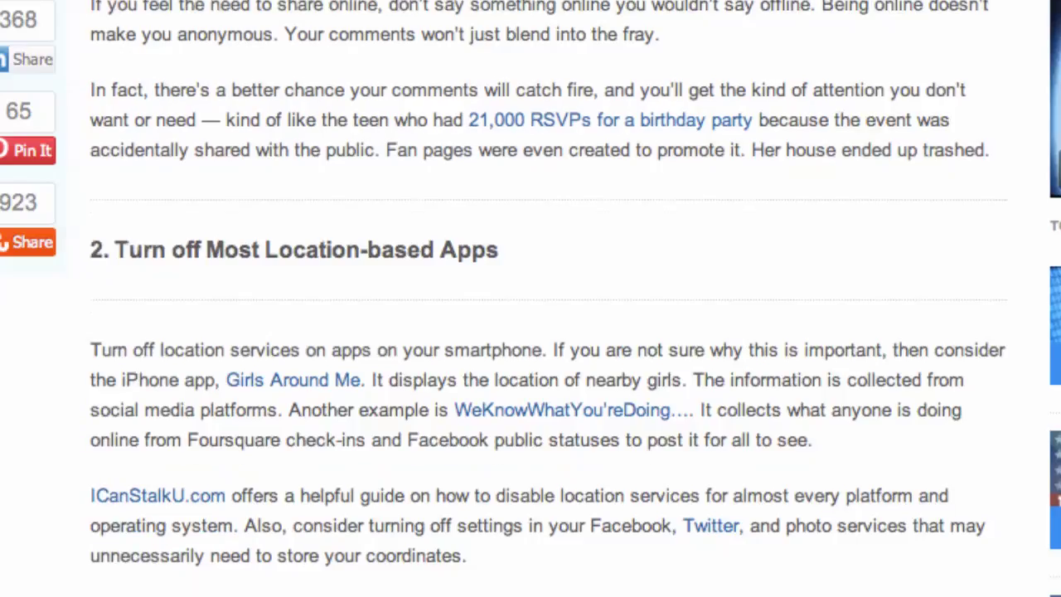
scroll(531, 299, down, 7)
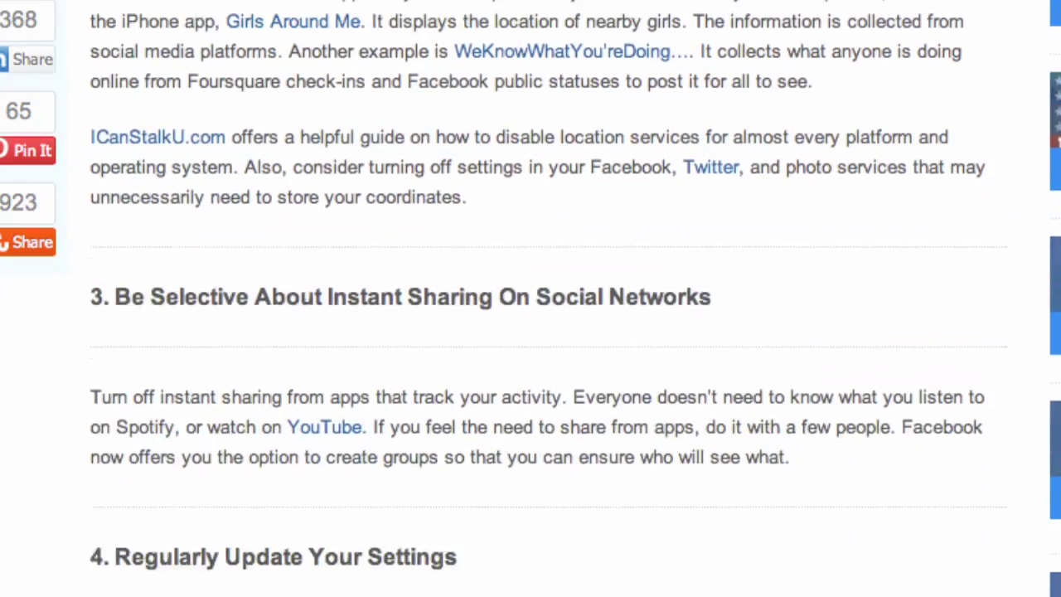
scroll(531, 299, down, 2)
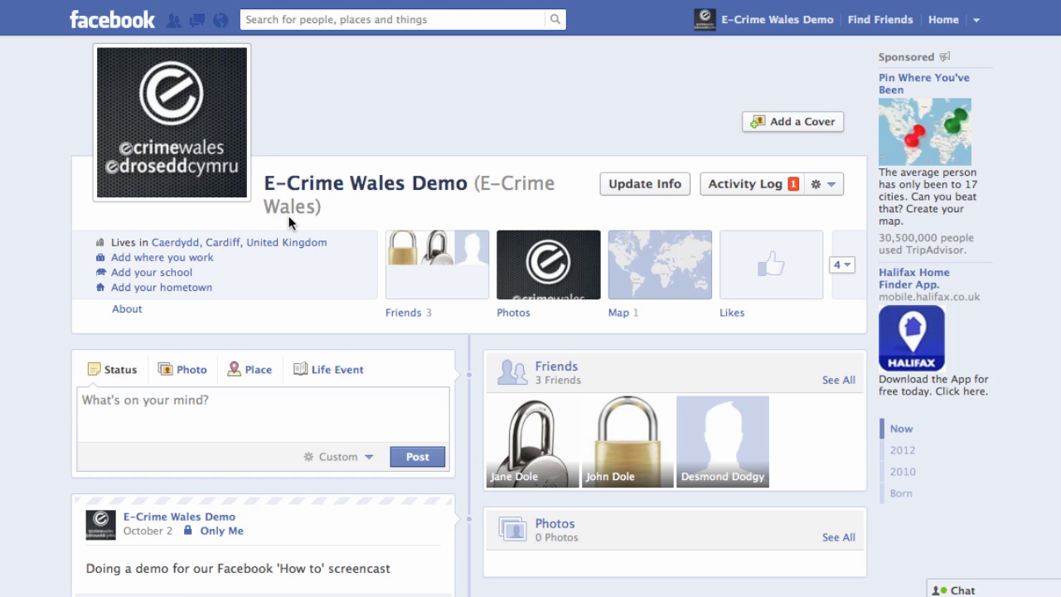
- Post the status 'Leaving the house now - walking to town' publicly, then select the login Password field
click(129, 398)
text(Leaving )
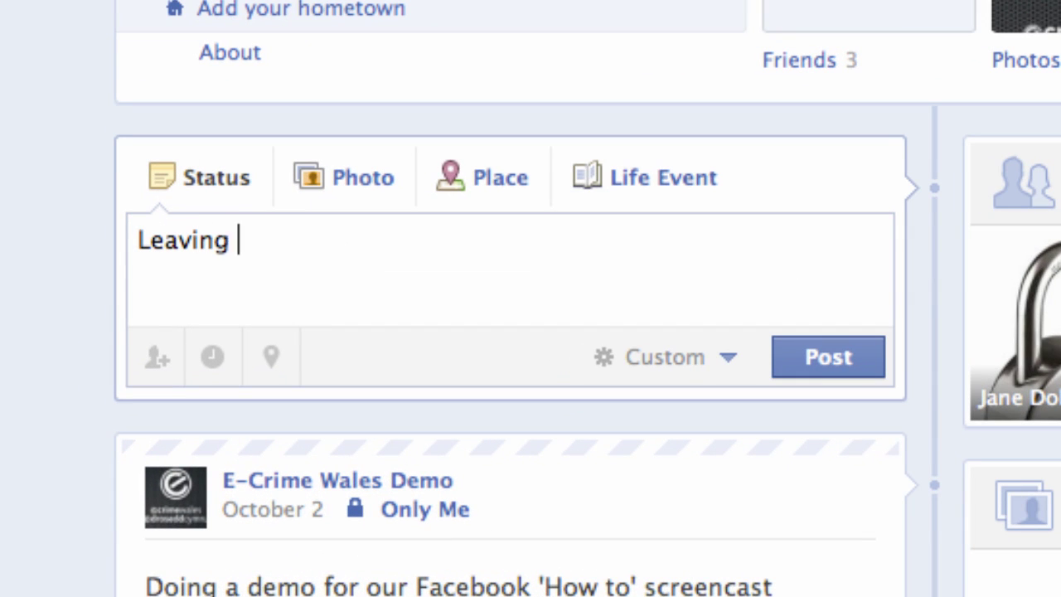
text(the house now - w)
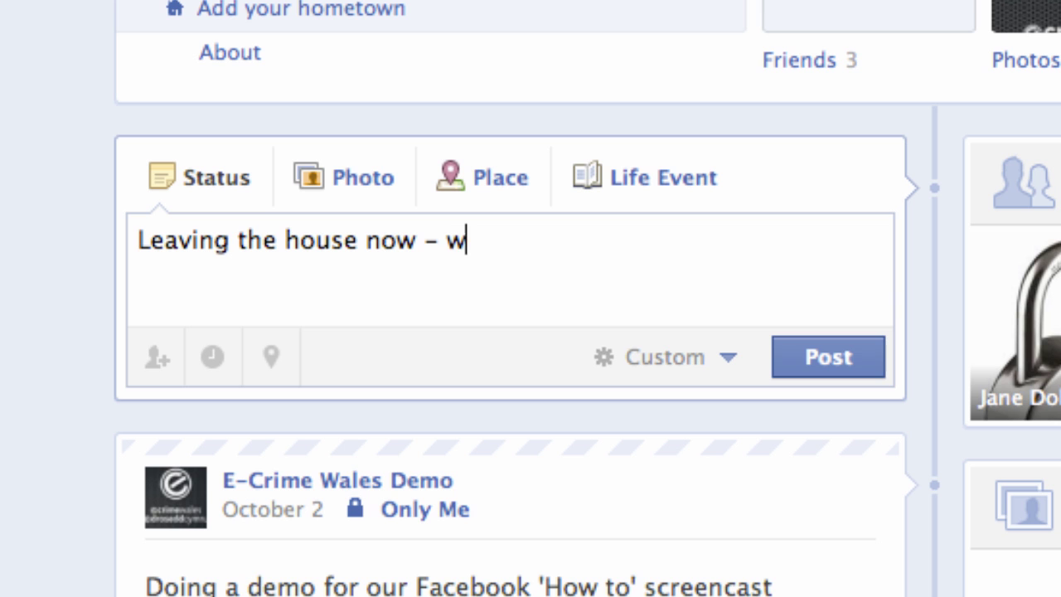
text(alking to town!)
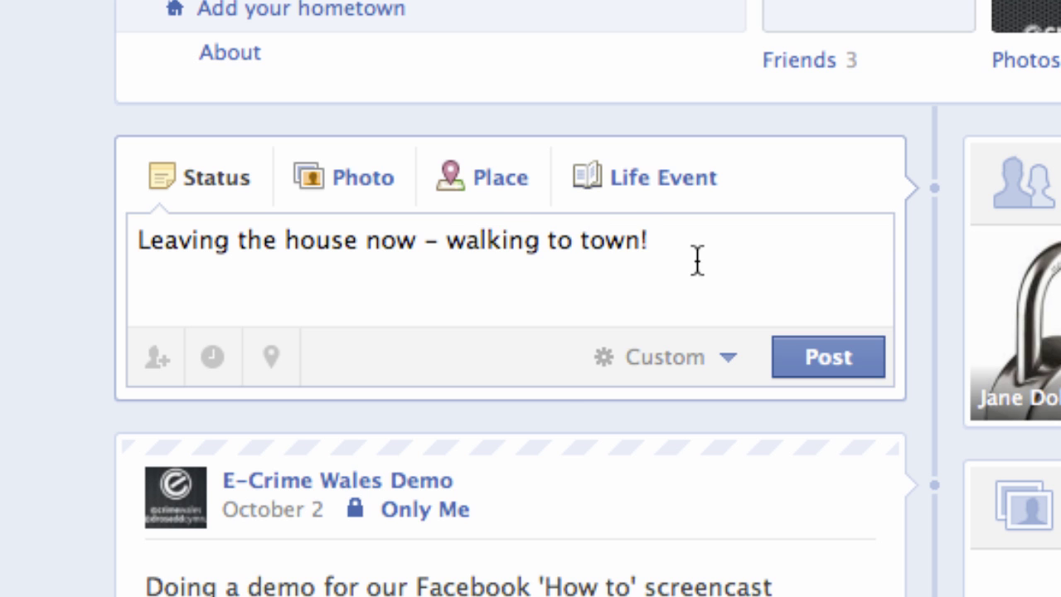
click(698, 358)
click(668, 410)
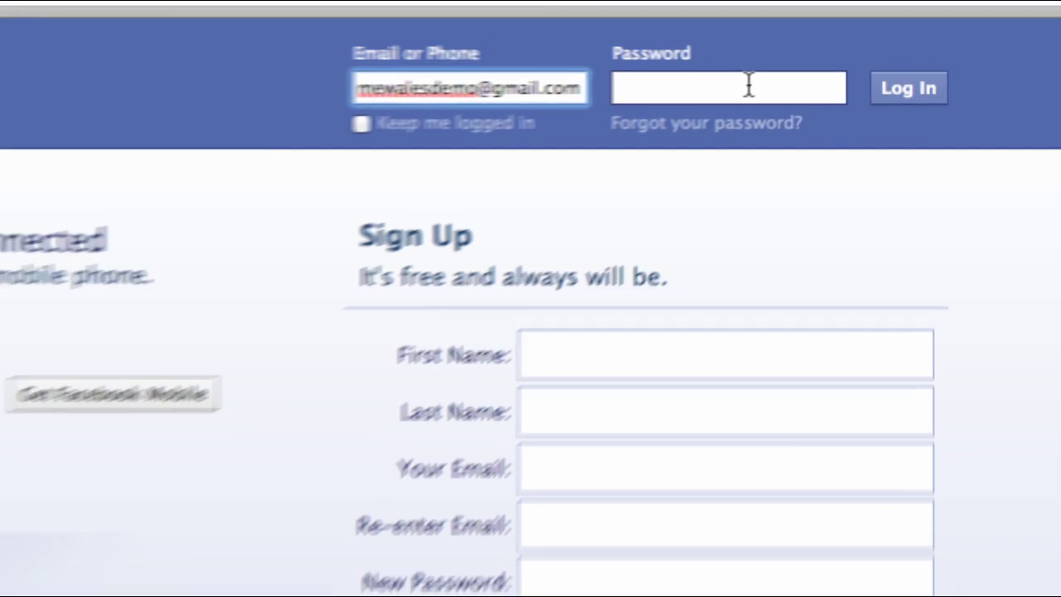
click(742, 86)
- Log in with the account password and browse your own profile timeline
text(••••••••••••••)
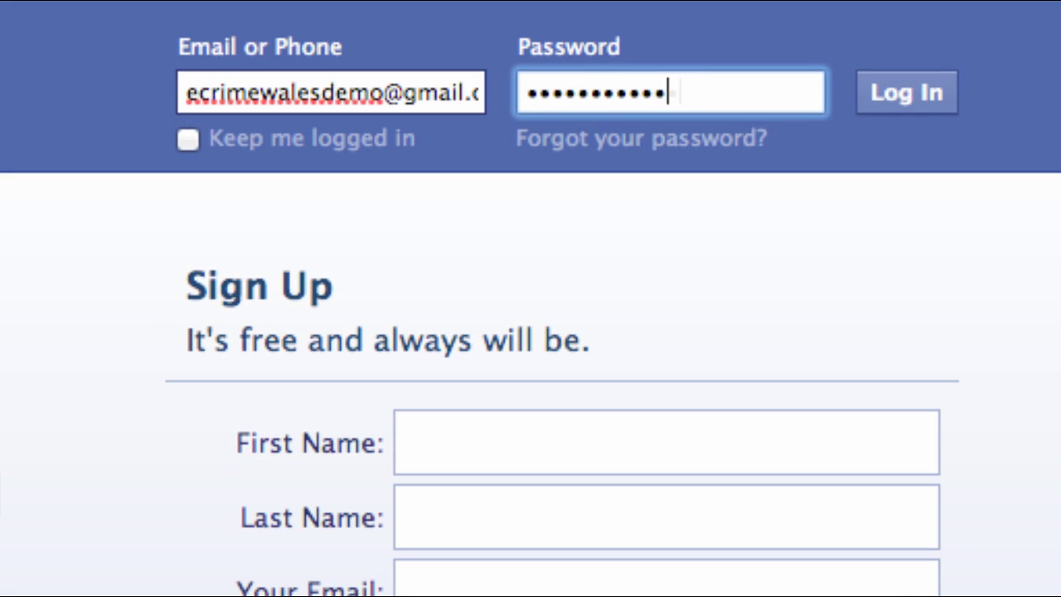
click(917, 92)
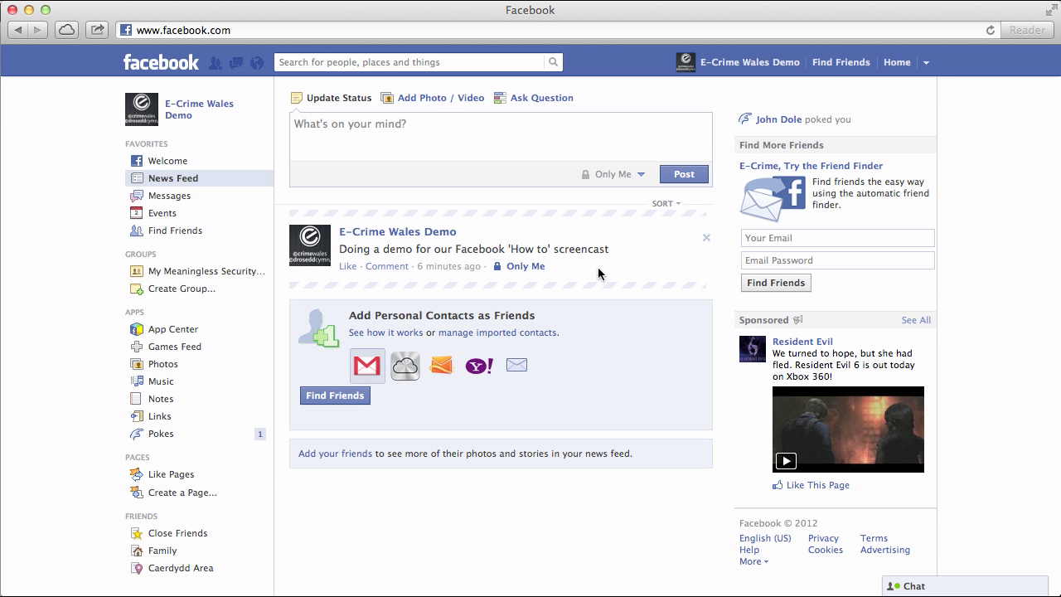
click(139, 109)
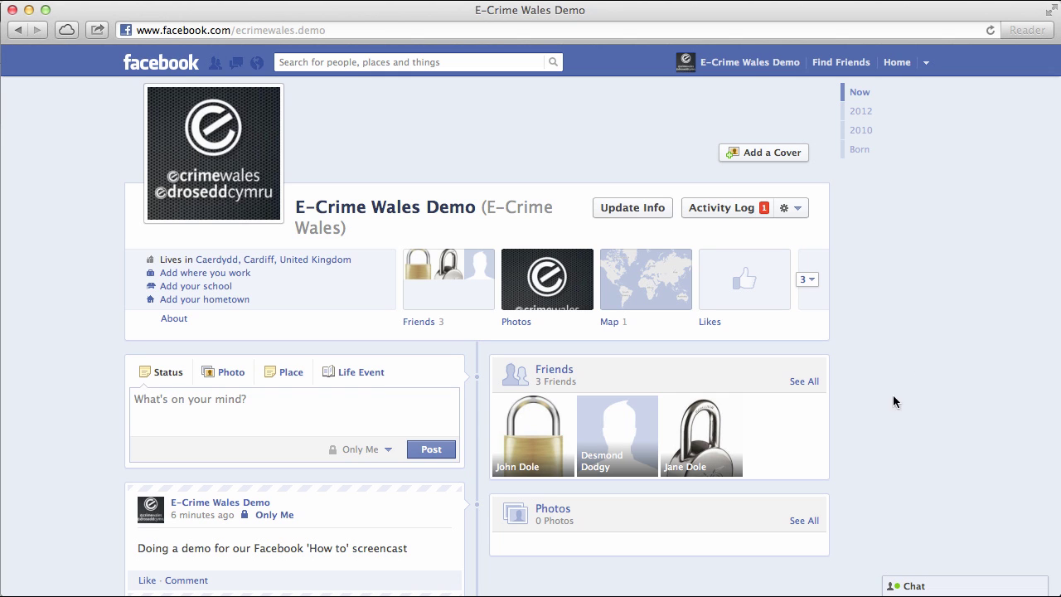
scroll(852, 468, down, 5)
scroll(845, 475, down, 10)
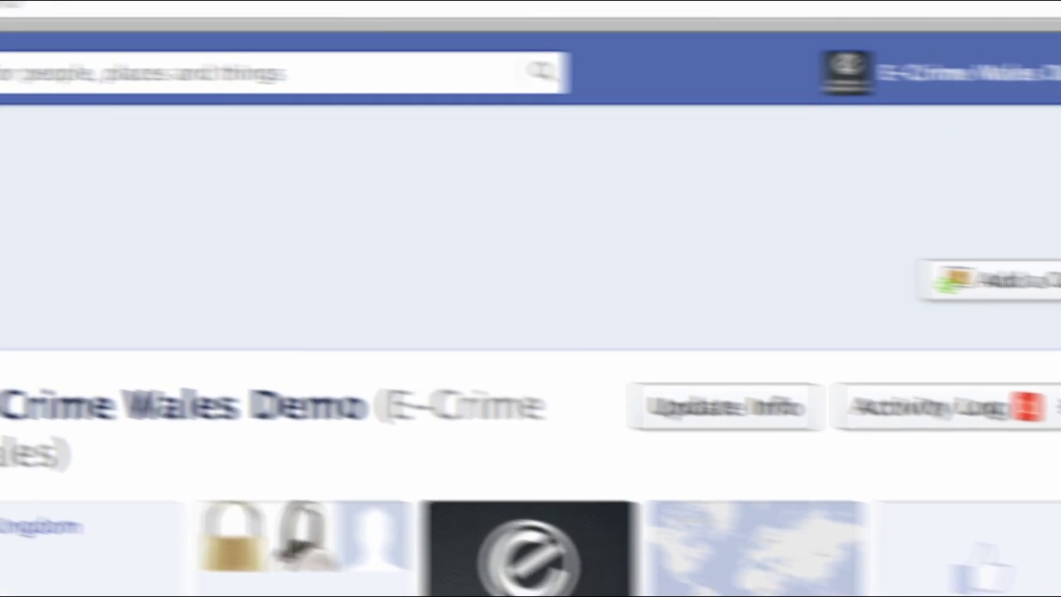
- Search 'e-crime wales', look over the e-Crime Wales page, and return to your timeline
text(e-crime wales)
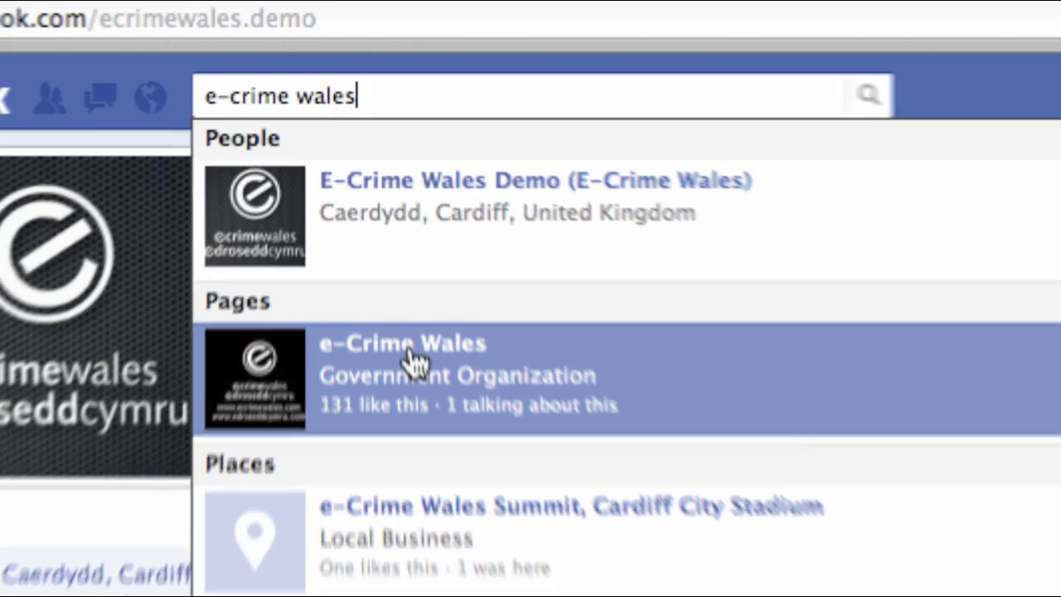
click(414, 357)
scroll(868, 464, down, 10)
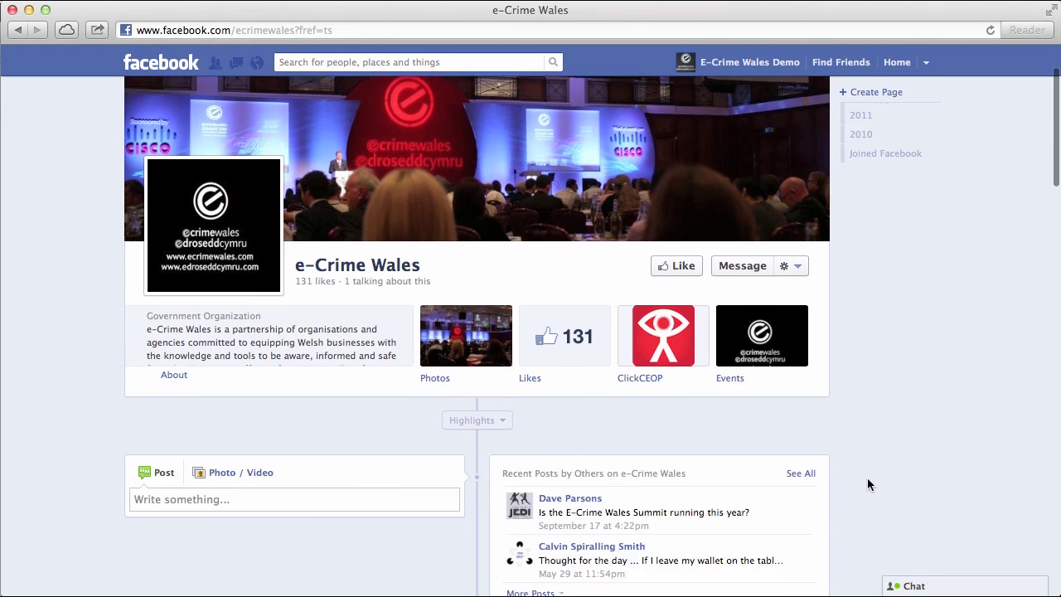
scroll(870, 452, down, 5)
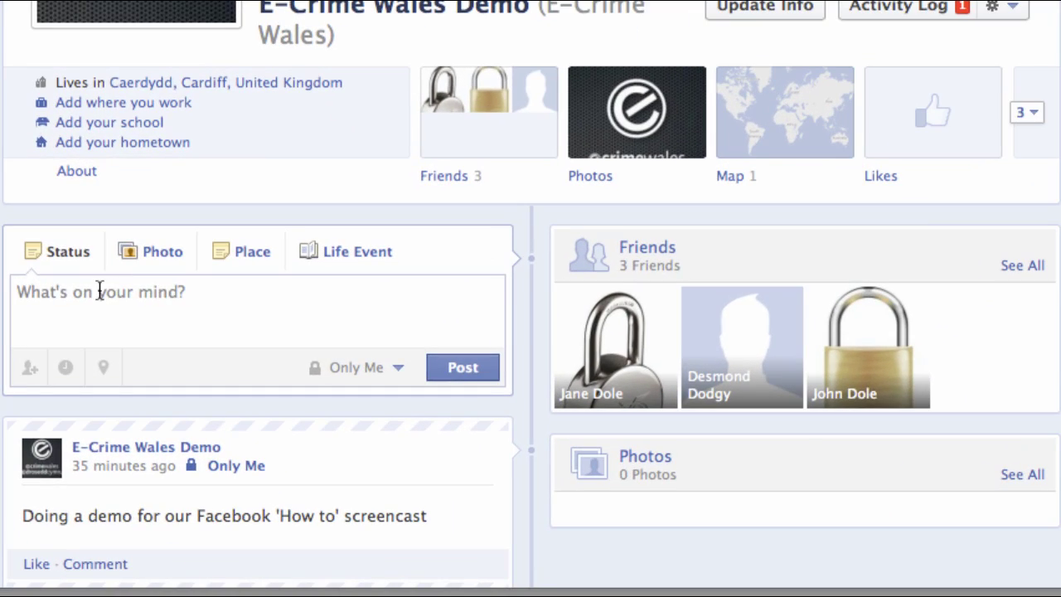
click(116, 308)
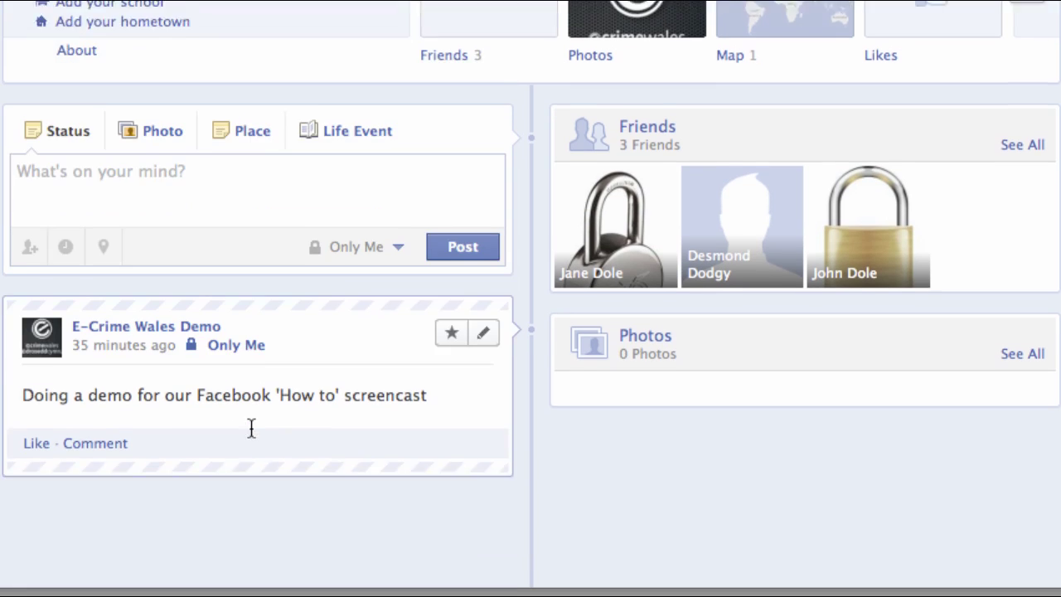
- Highlight the 'Doing a demo for our Facebook 'How to' screencast' post and view its edit/remove options
scroll(251, 427, down, 2)
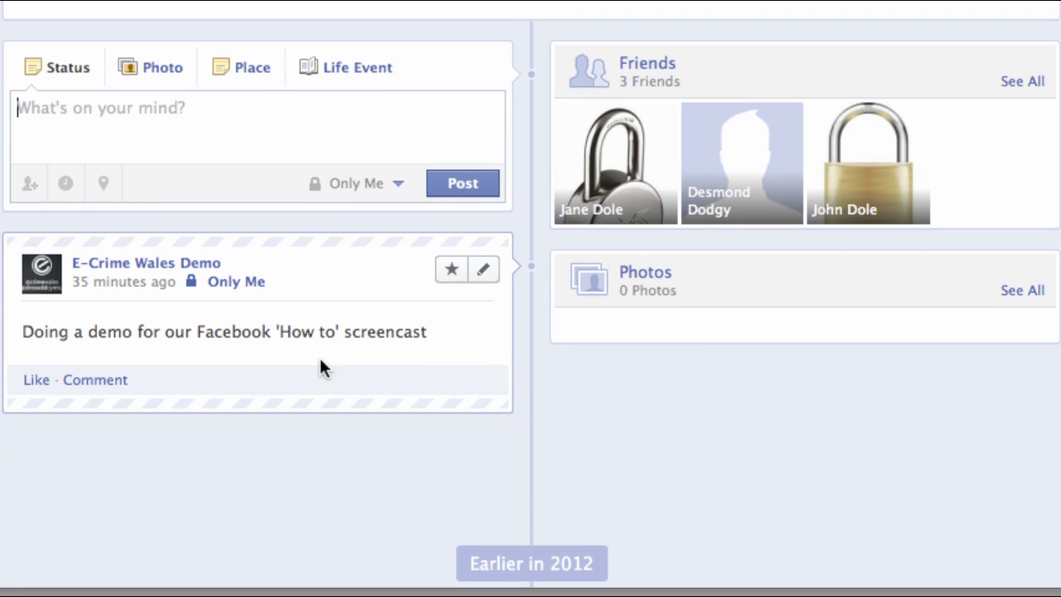
click(451, 270)
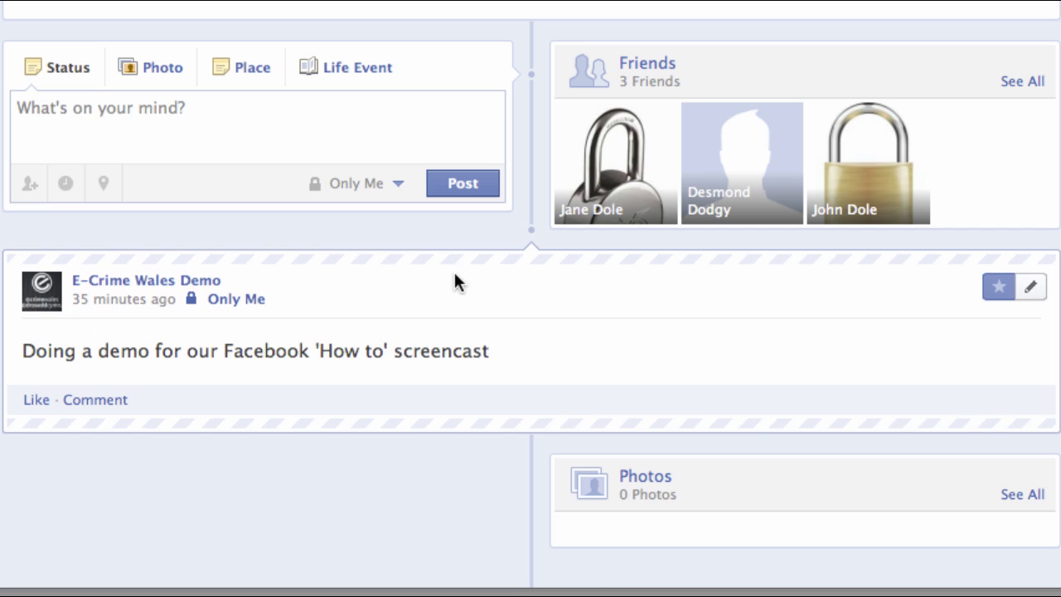
click(1032, 290)
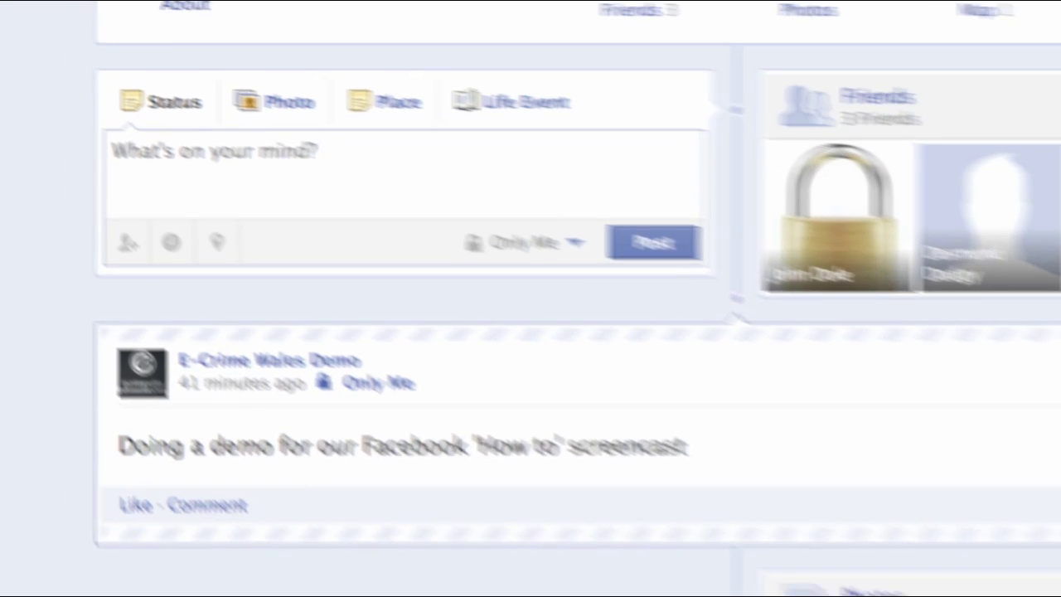
- Draft the status 'Working' with its audience kept at Only Me, and start adding a location
click(152, 155)
text(Working)
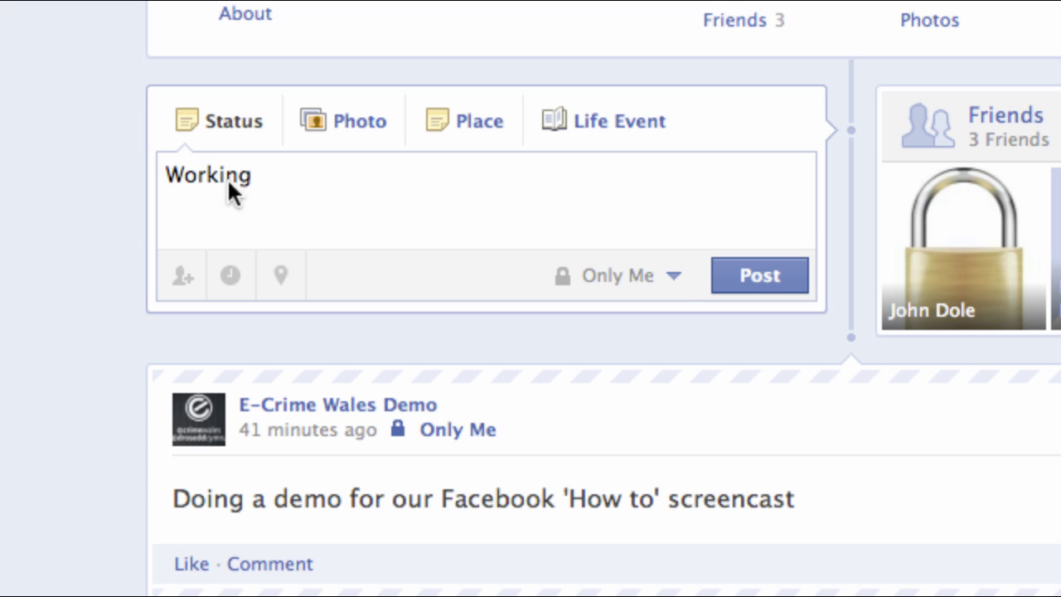
click(678, 282)
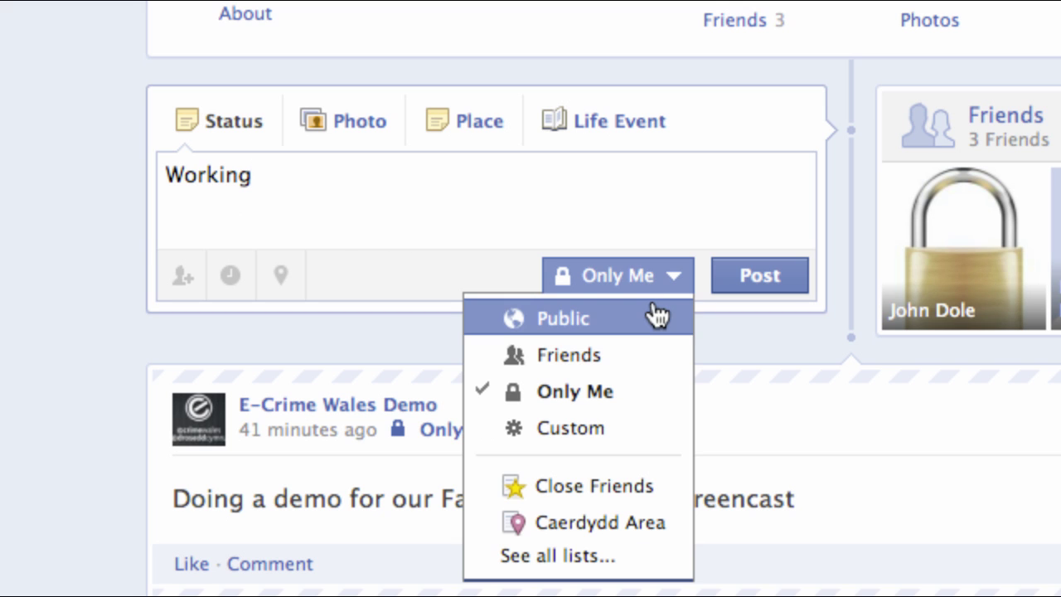
click(635, 392)
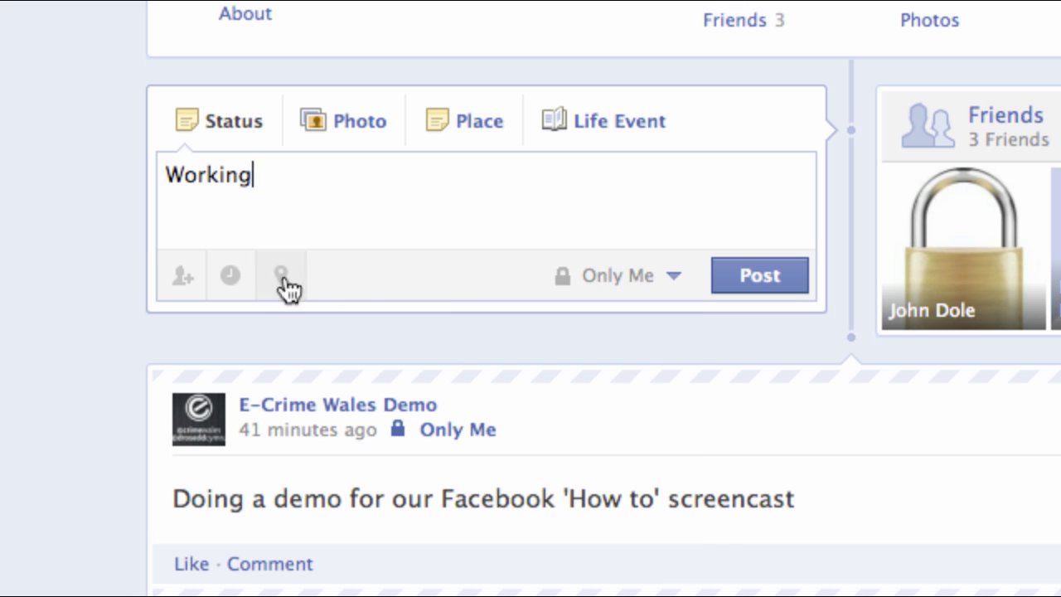
click(282, 279)
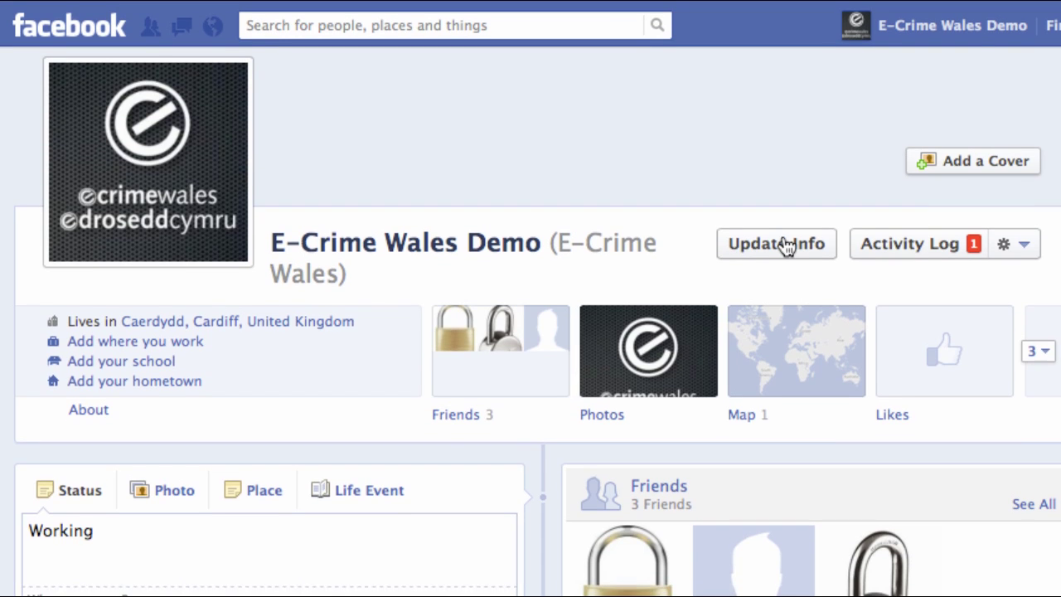
click(781, 244)
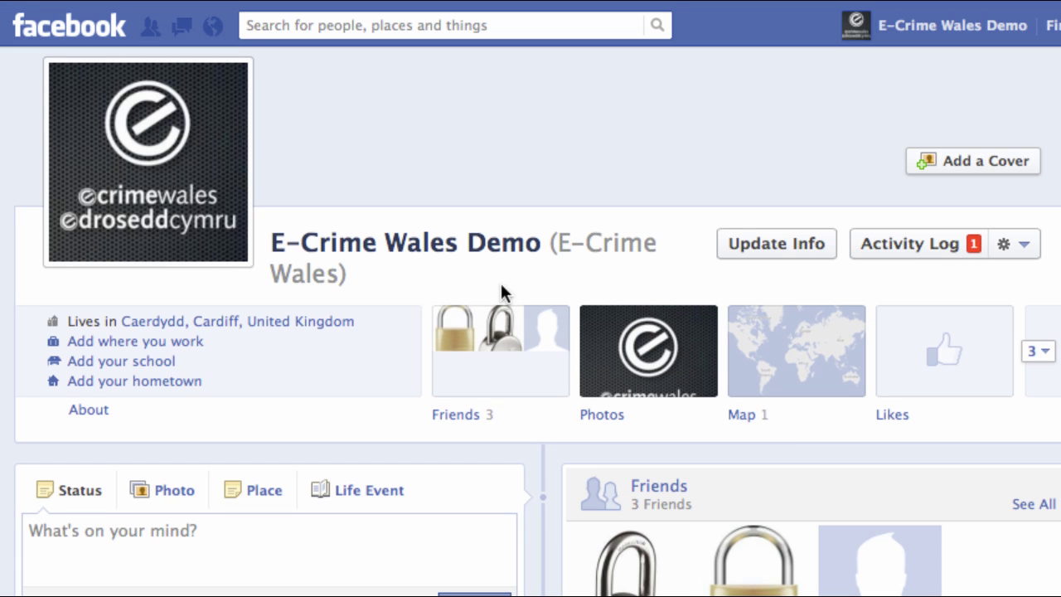
click(931, 257)
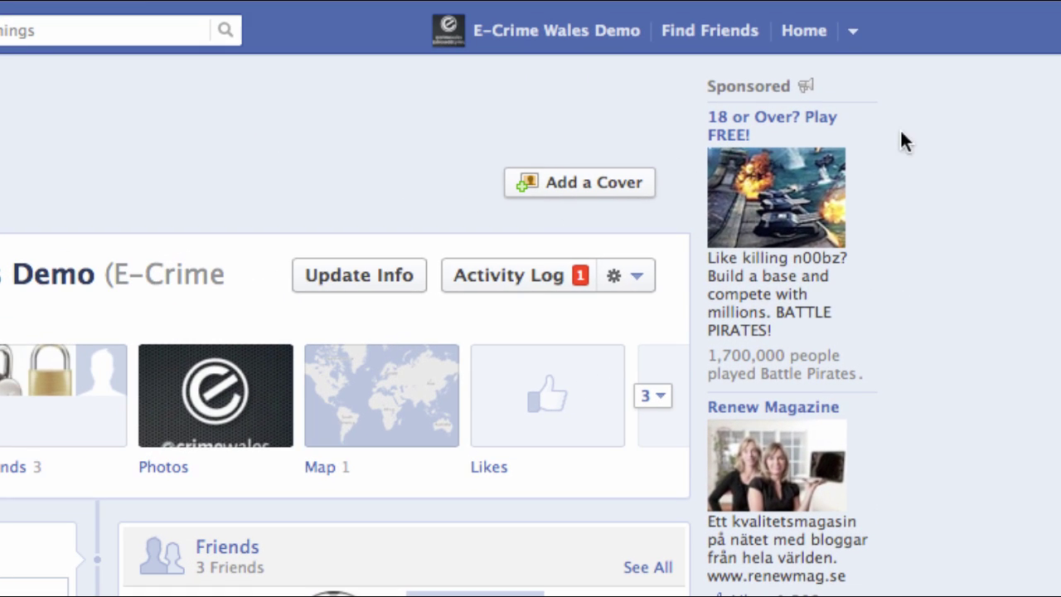
- Go to Account Settings from the account menu next to Home
click(853, 37)
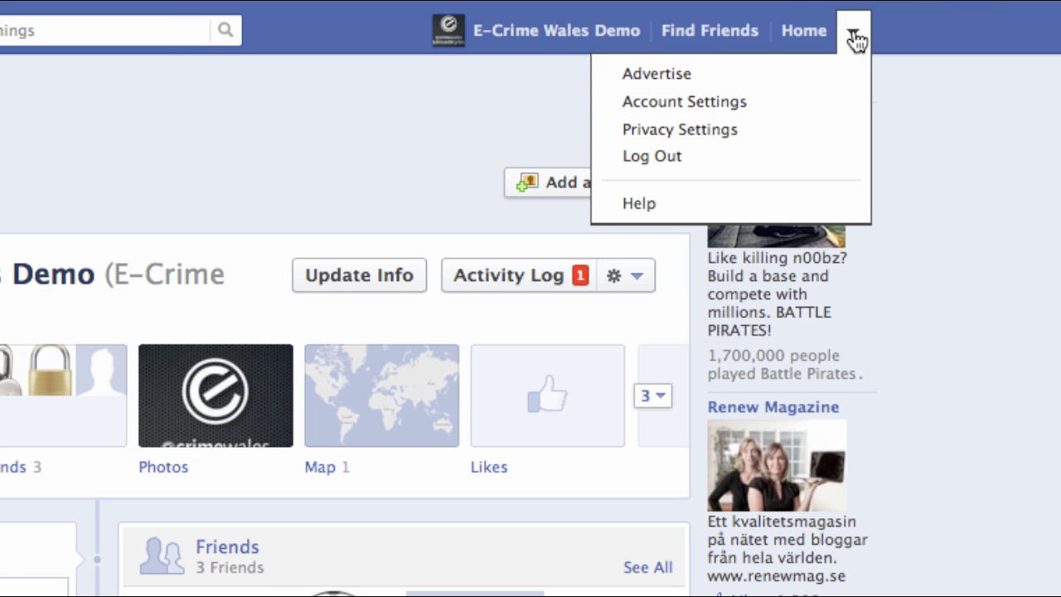
click(839, 112)
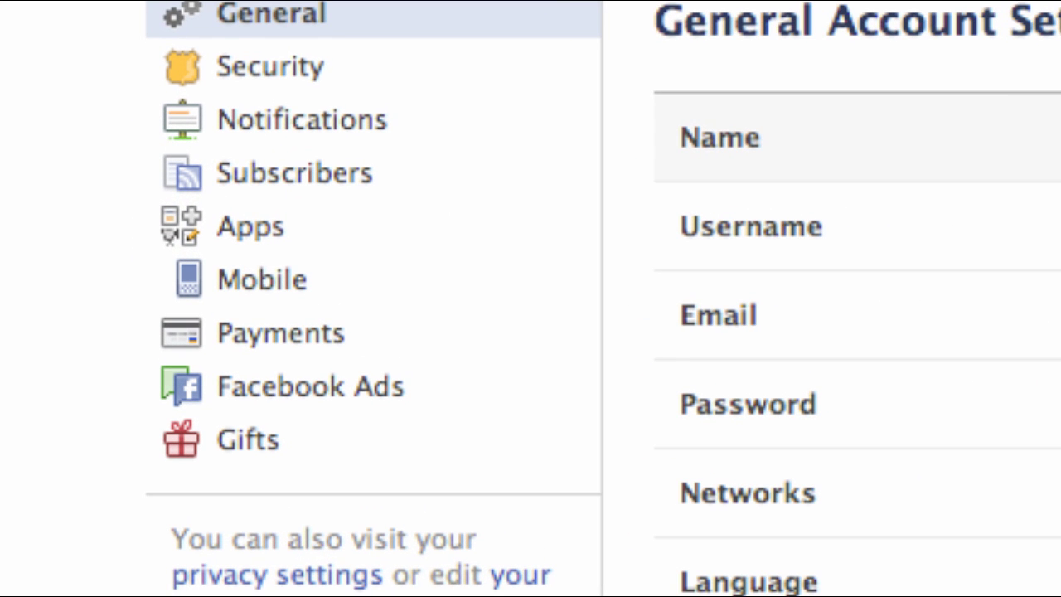
- Turn on Allow Subscribers under Subscribe Settings, then bring up the account menu to log out
click(460, 182)
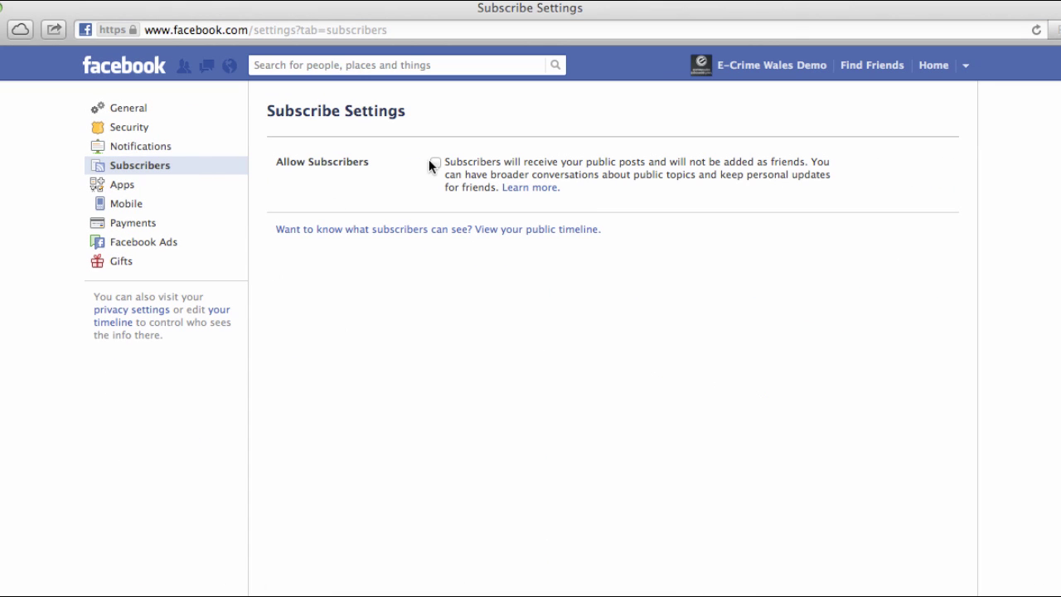
click(433, 163)
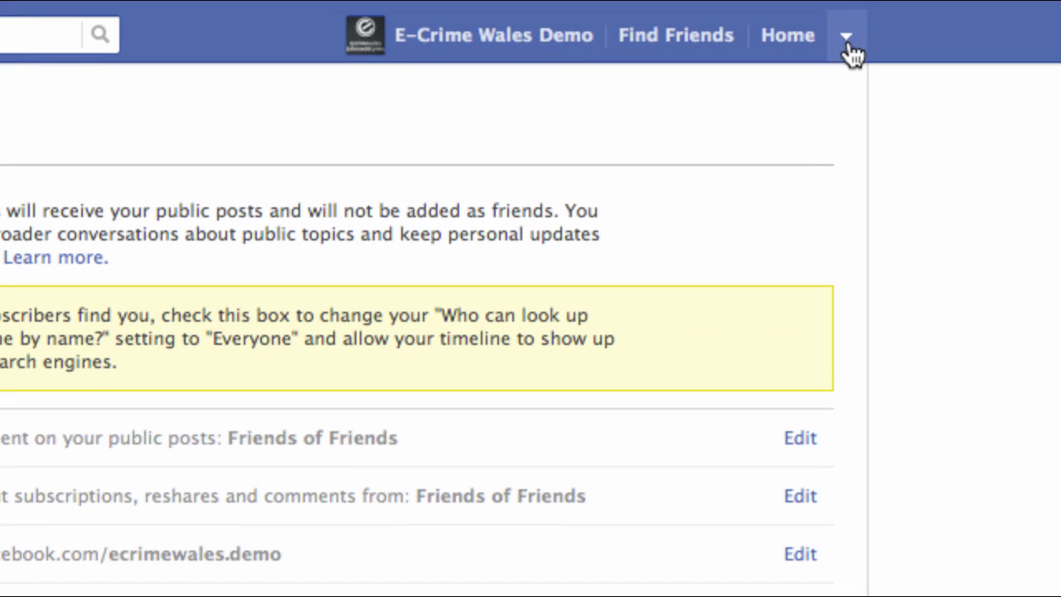
click(847, 41)
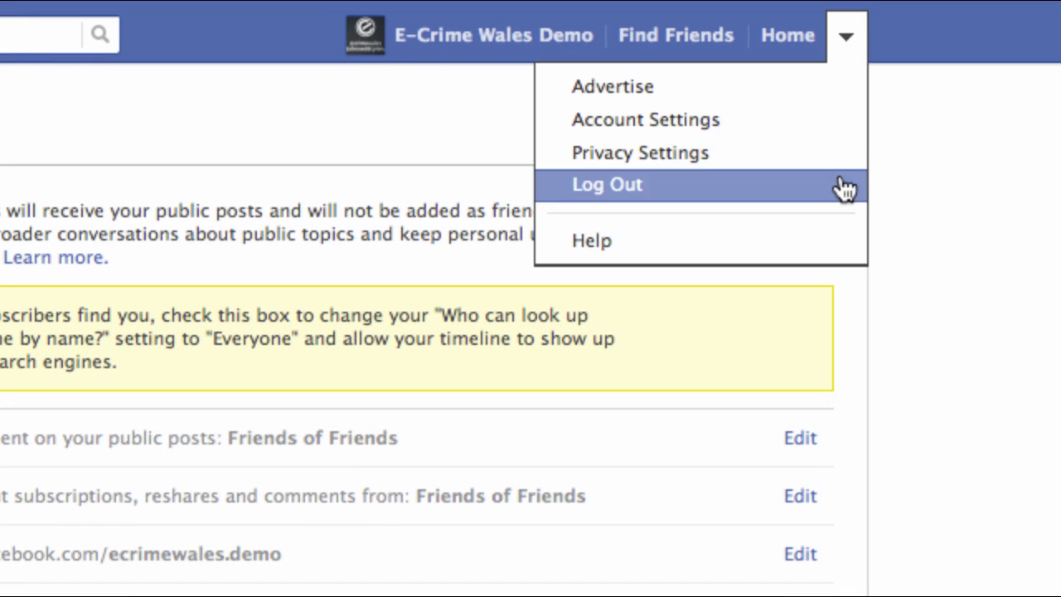